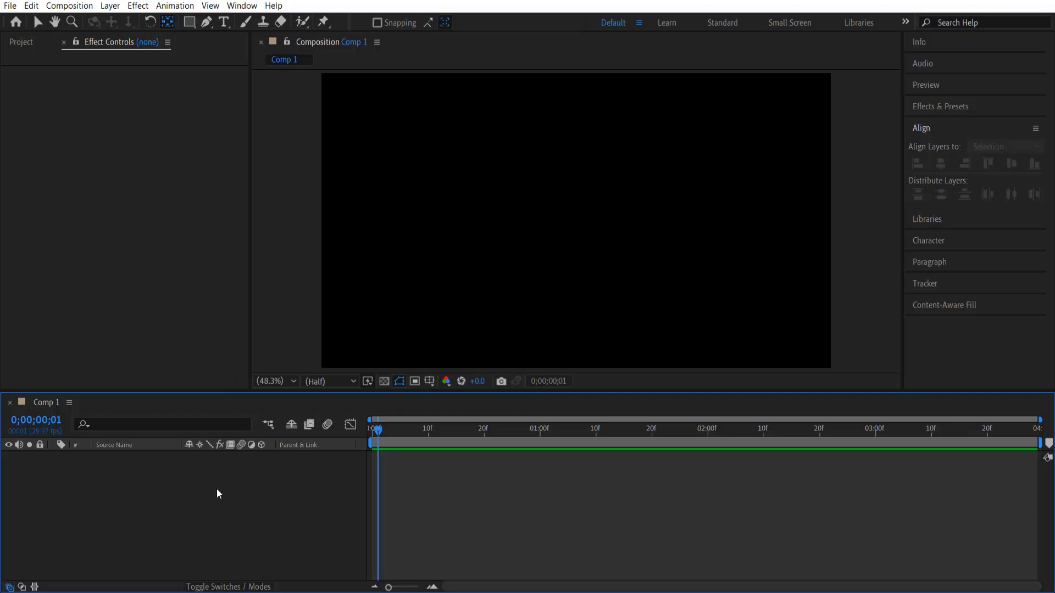
- Add a bold white 'ANIMATE.' text layer to Comp 1
right_click(216, 494)
mouse_move(280, 357)
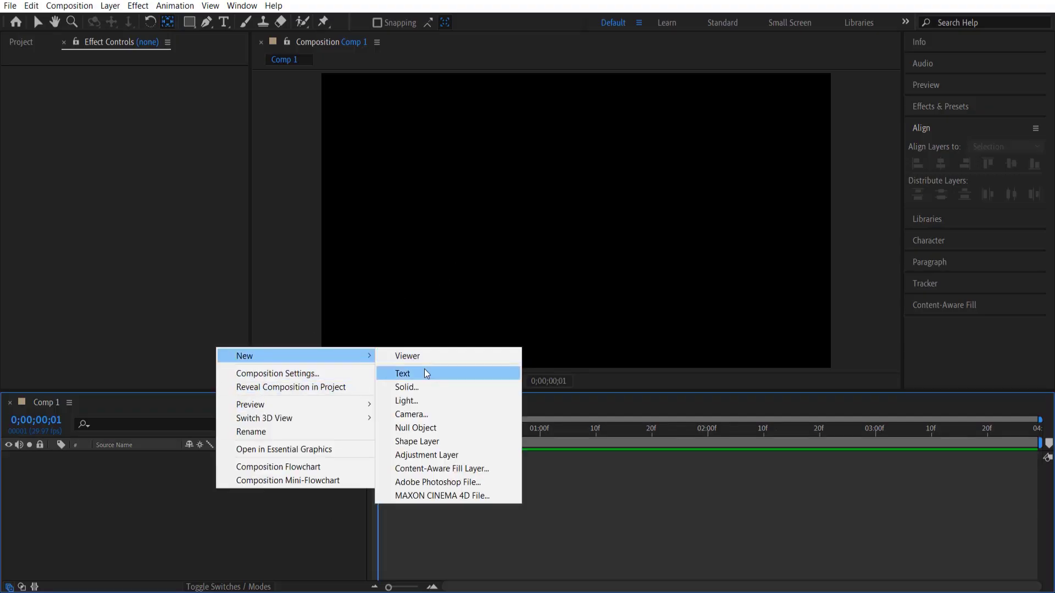
click(425, 373)
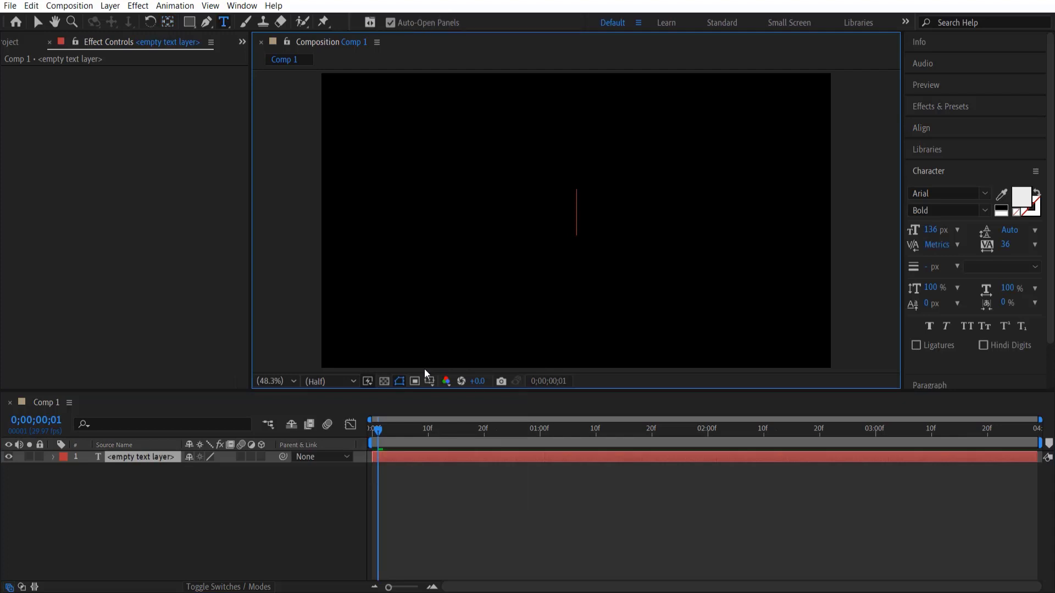
text(A)
key(BackSpace)
text(ANIMATE)
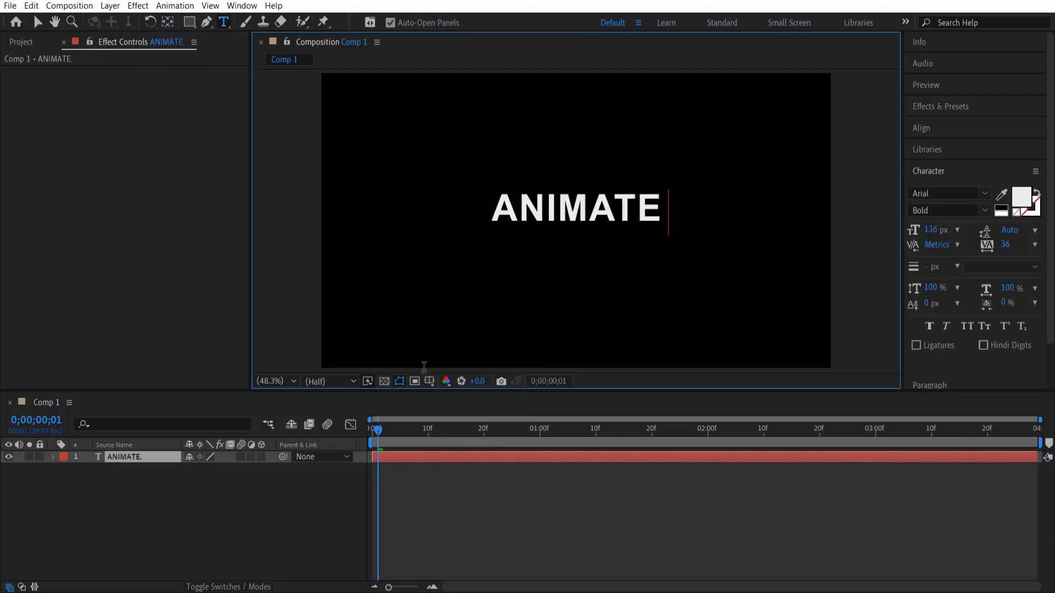
text(.)
key(Escape)
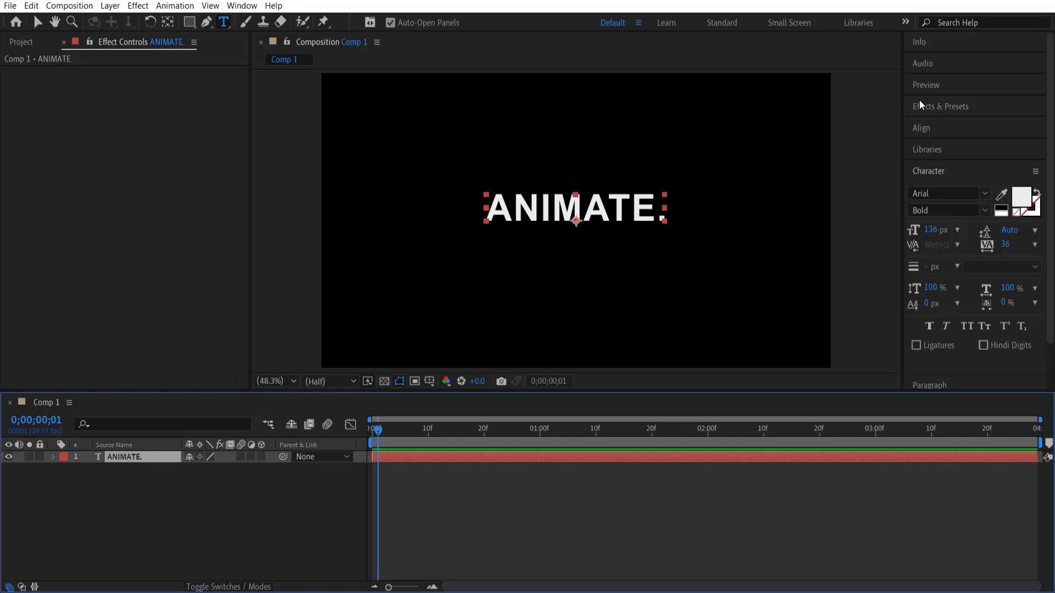
- Center the ANIMATE. layer horizontally and vertically in the composition
click(945, 128)
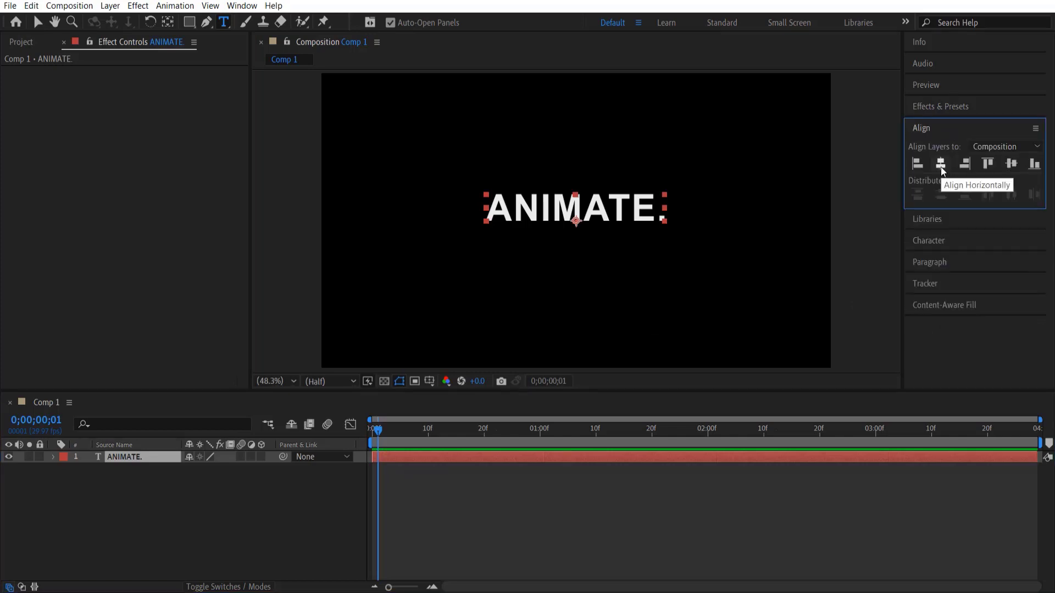
click(1014, 165)
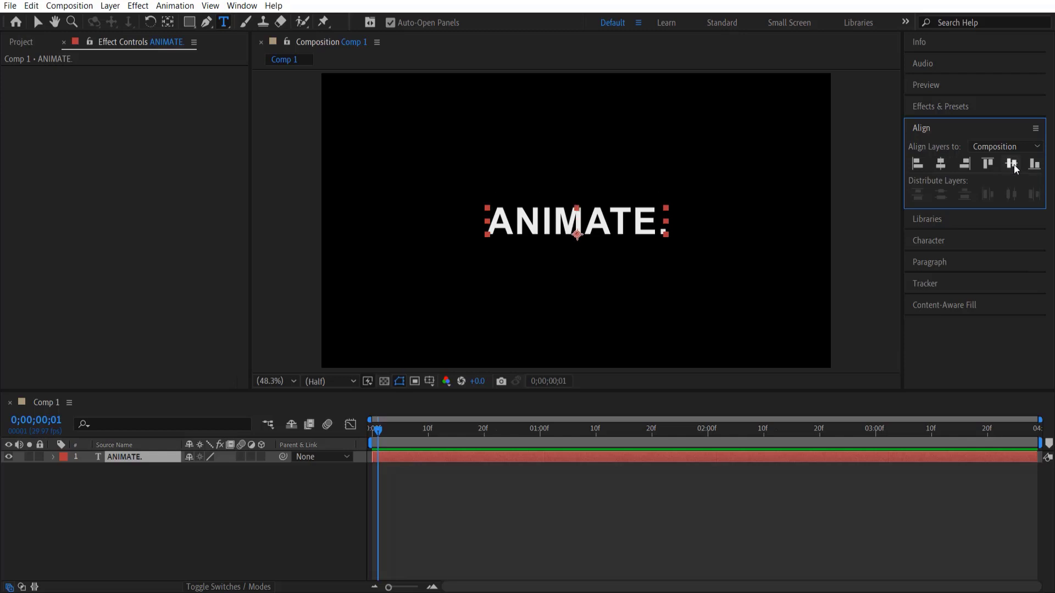
click(225, 524)
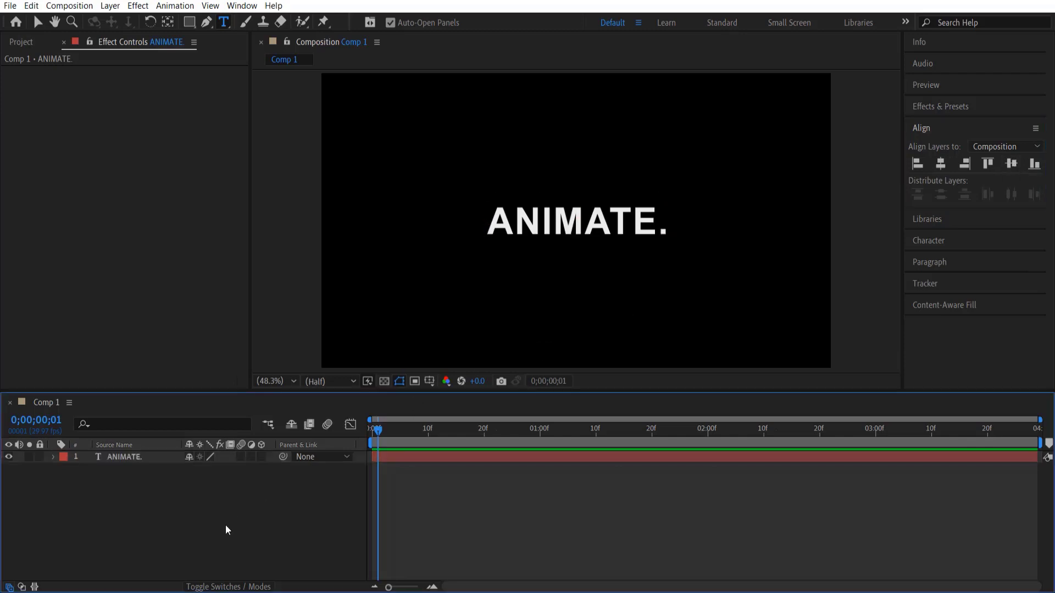
- Add a text animator with Position and Opacity properties to the ANIMATE. layer
click(127, 456)
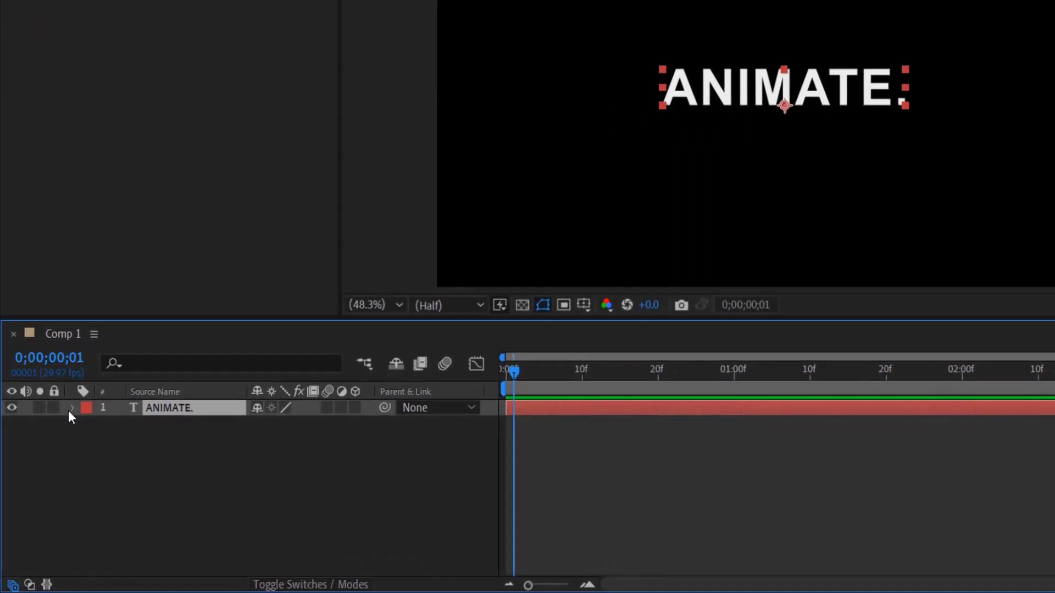
click(73, 406)
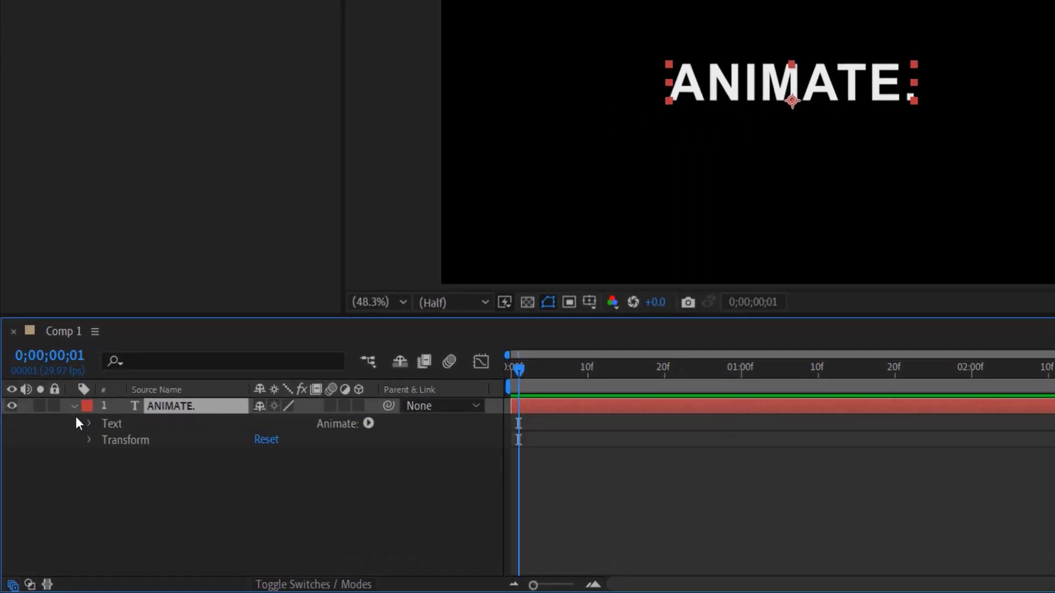
click(371, 423)
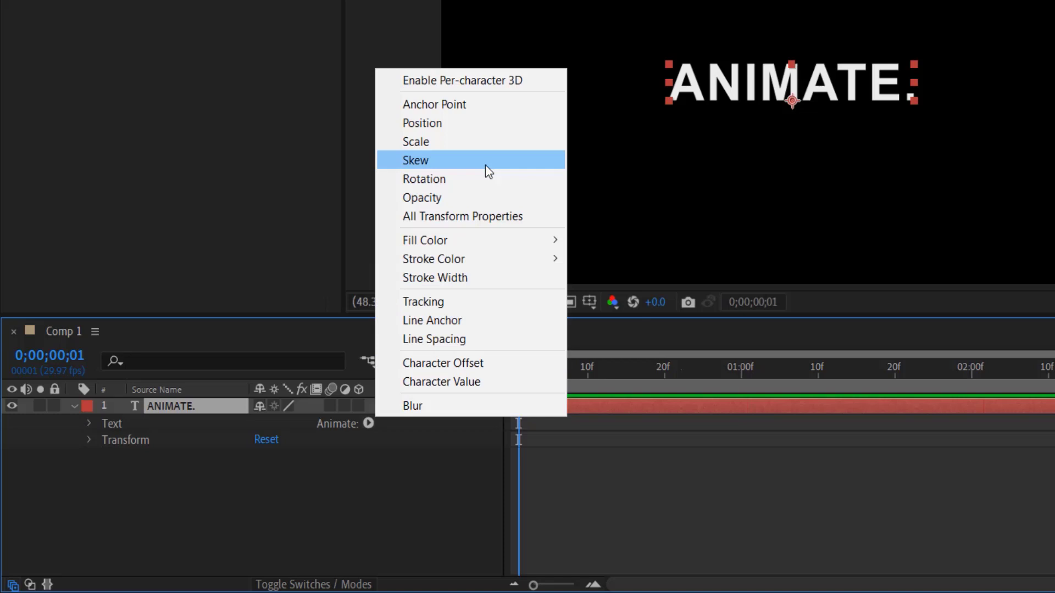
click(457, 124)
click(369, 425)
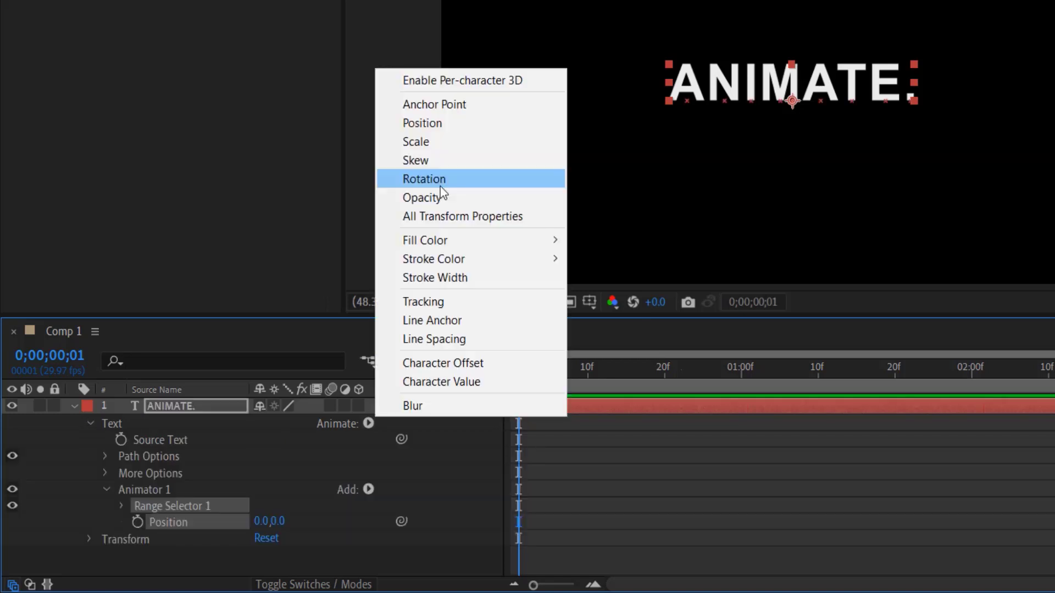
click(441, 203)
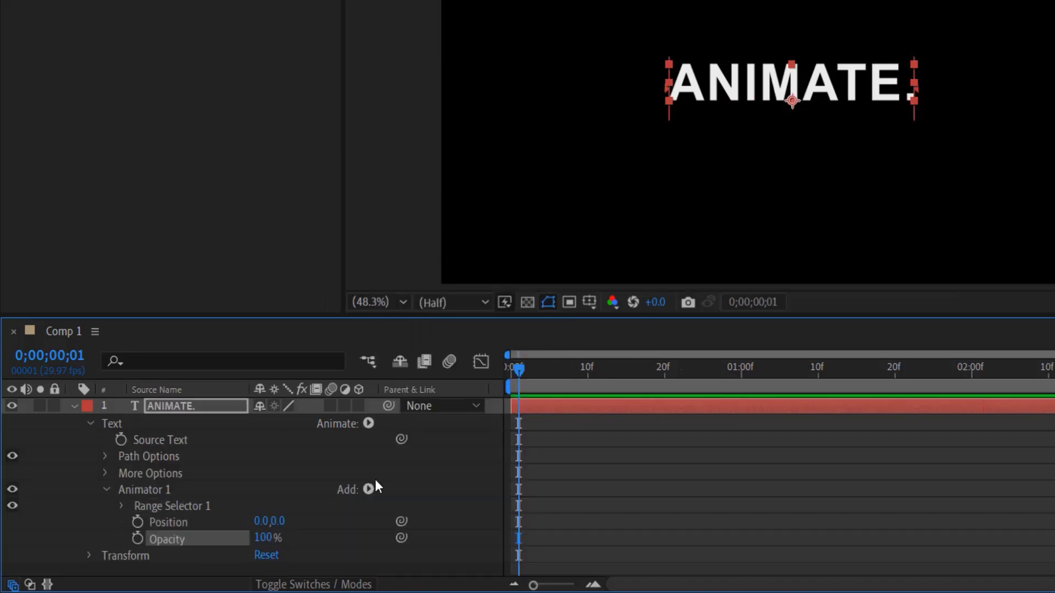
- Set the animator Position to 0,70 and Opacity to 0%, then return to frame 0
click(279, 521)
text(70)
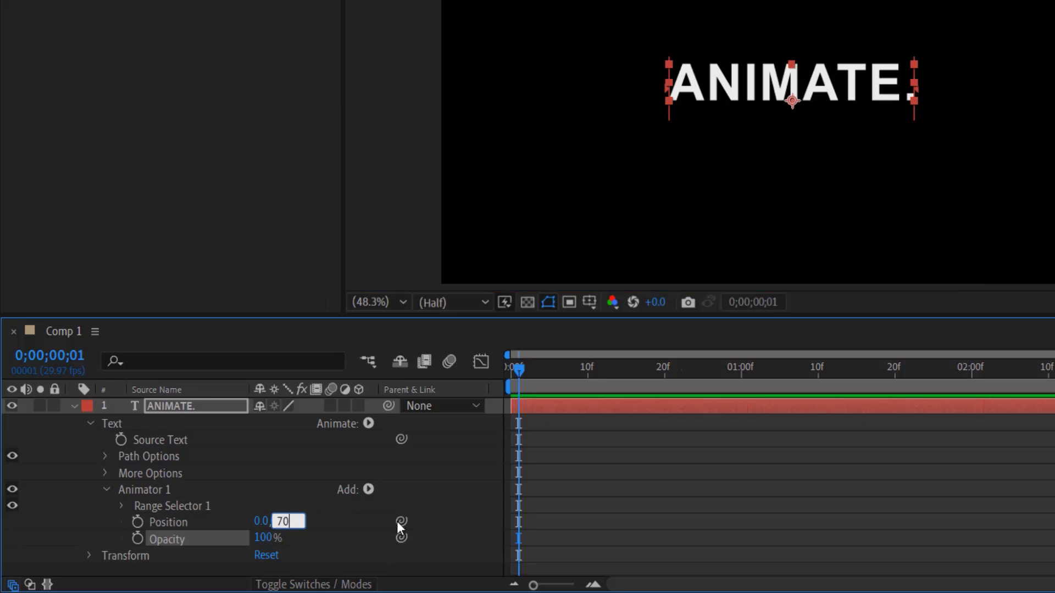
click(323, 520)
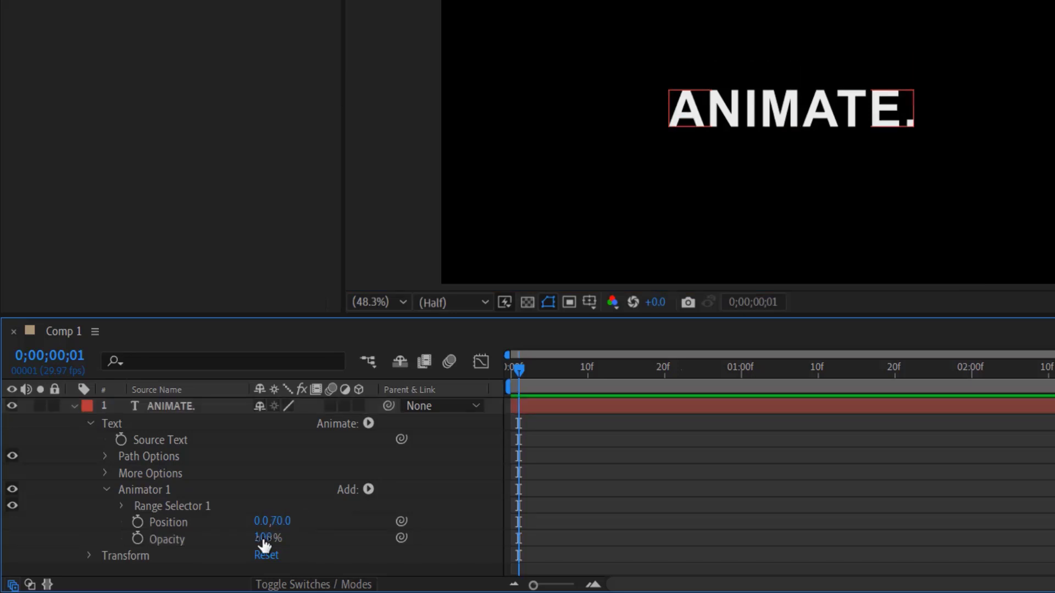
drag(263, 546, 165, 546)
key(Home)
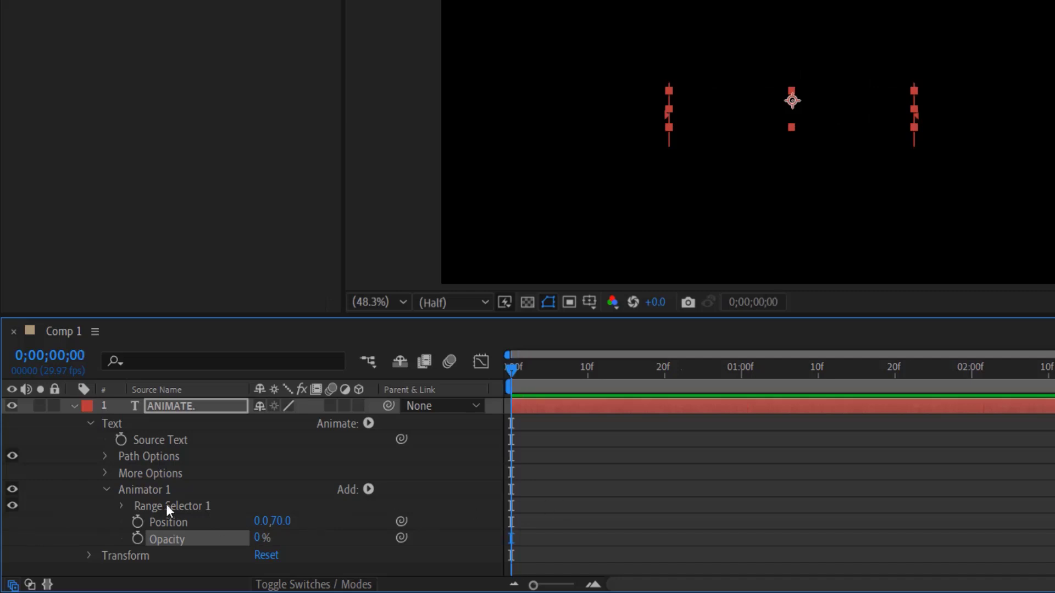
- Keyframe Range Selector Offset at -100% at frame 0 and 100% at one second
click(122, 506)
scroll(258, 469, down, 2)
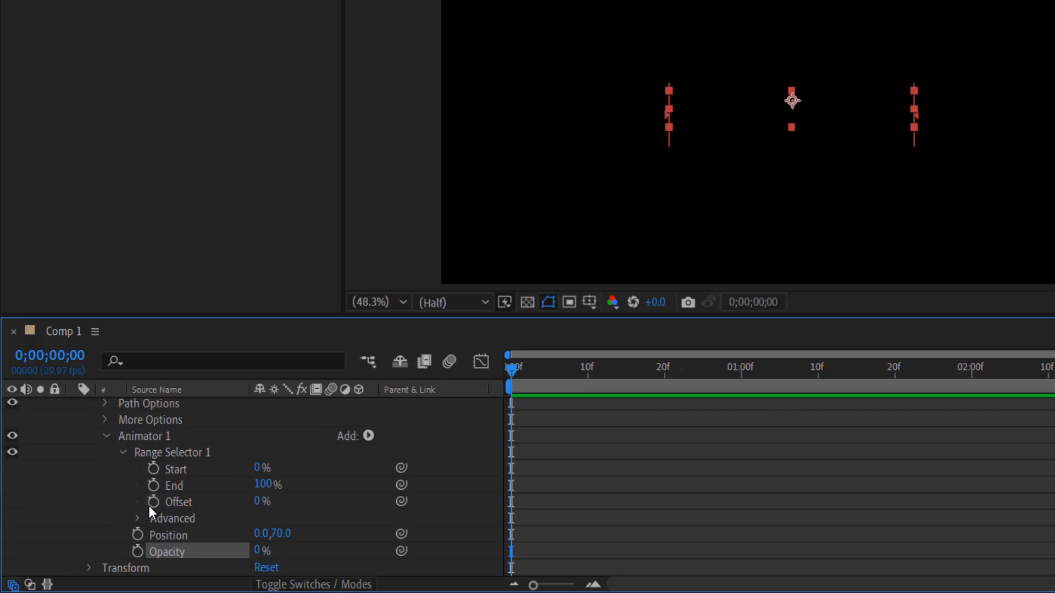
click(151, 505)
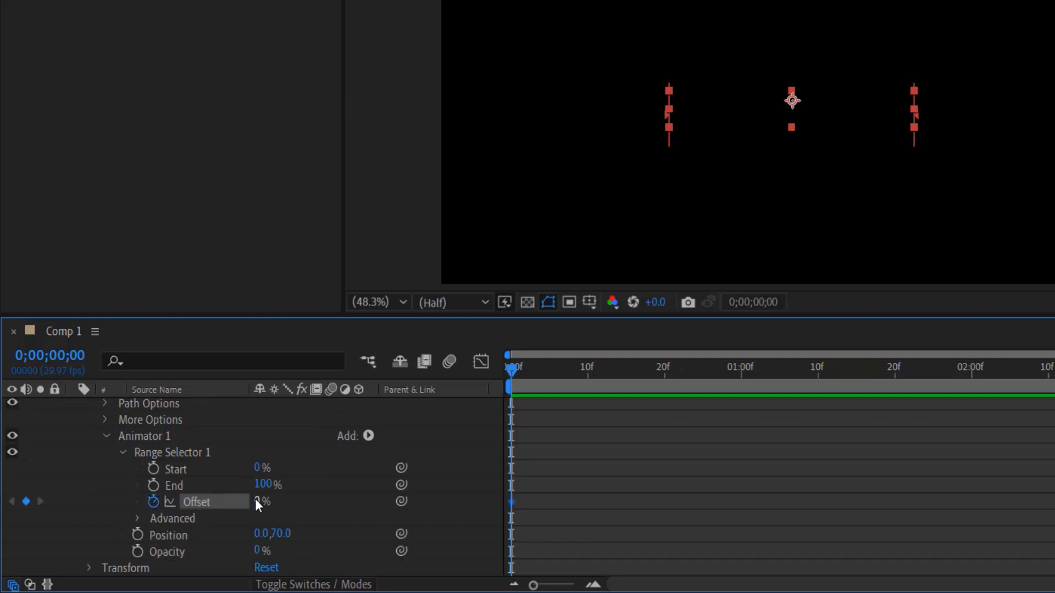
drag(254, 499, 63, 508)
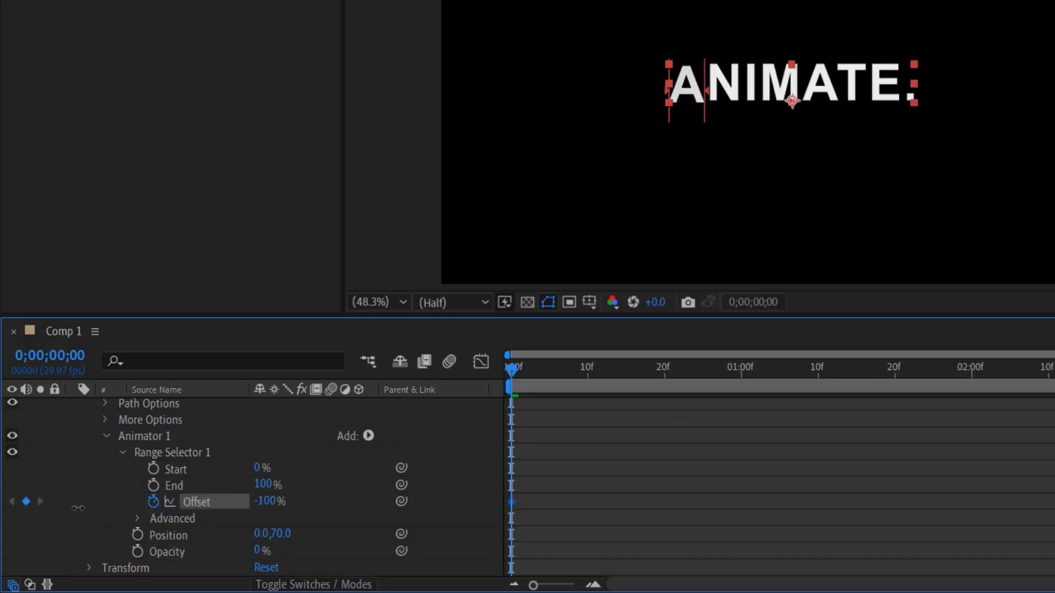
click(742, 372)
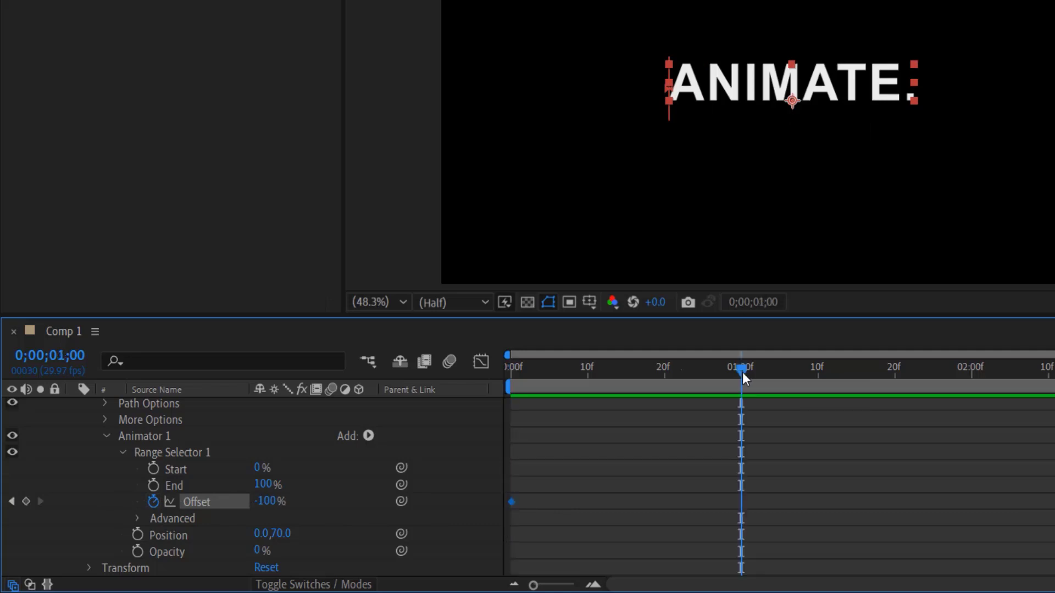
drag(272, 510, 663, 477)
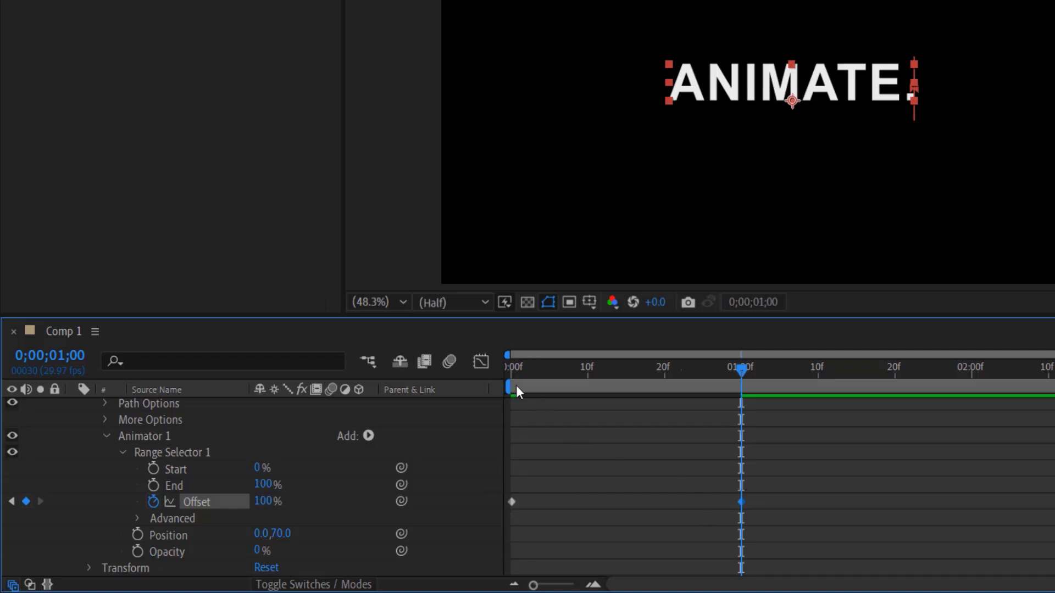
- Preview the letter-by-letter reveal from the first frame, then stop
click(512, 368)
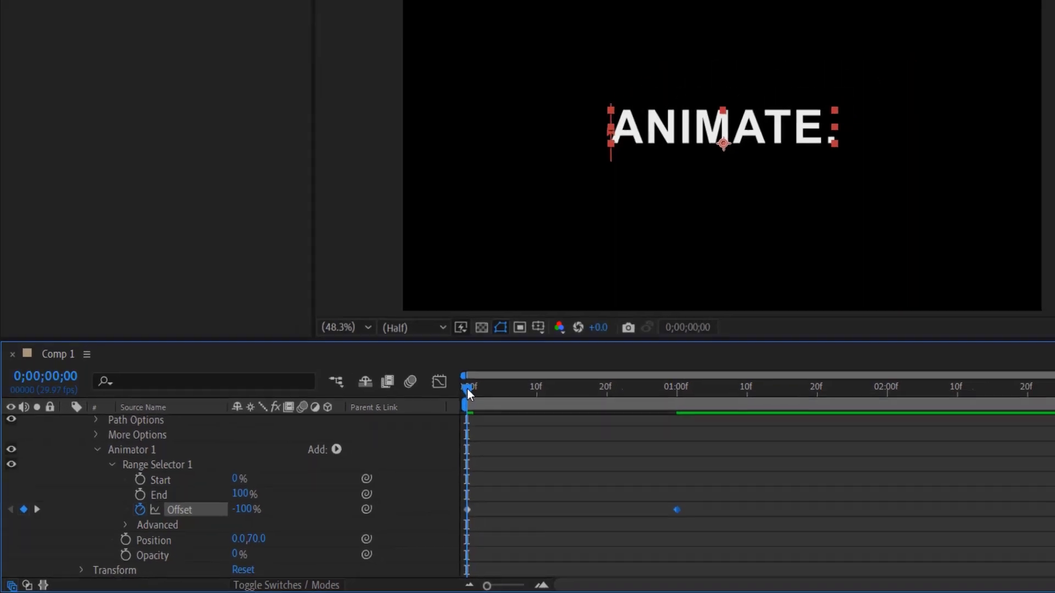
key(space)
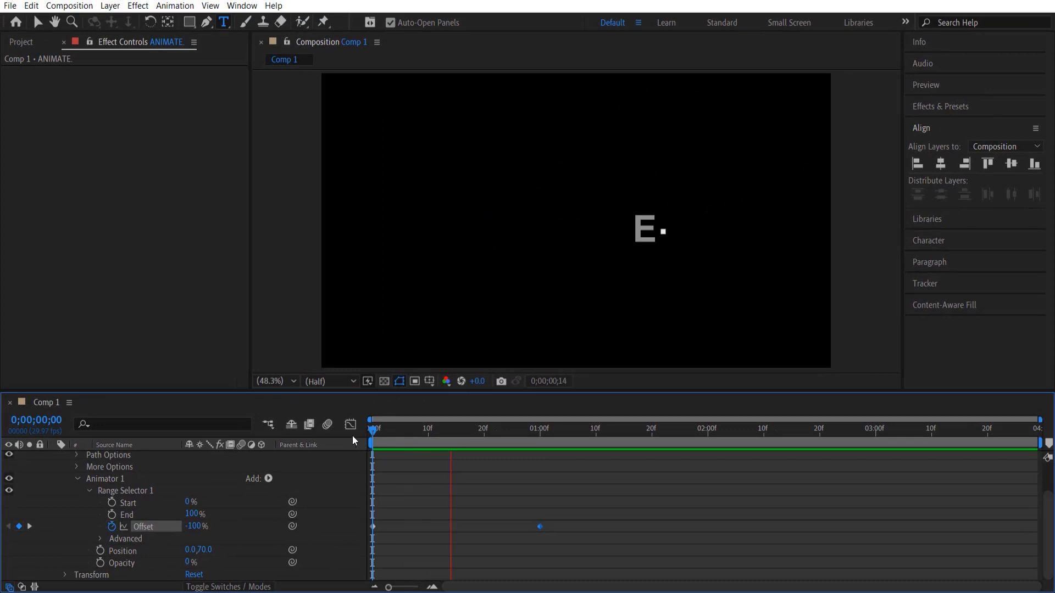
click(385, 517)
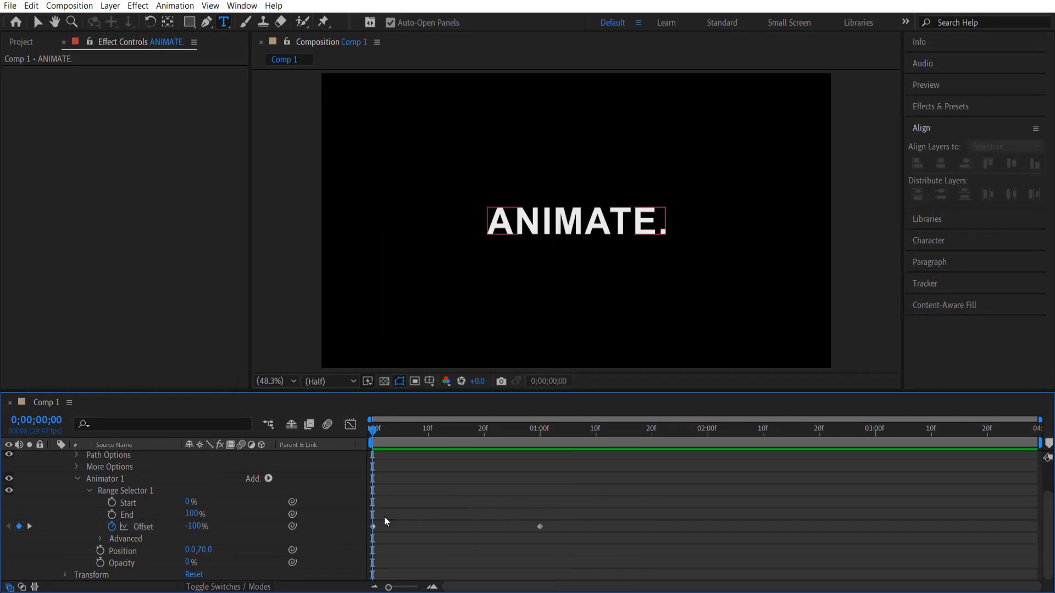
scroll(105, 527, up, 2)
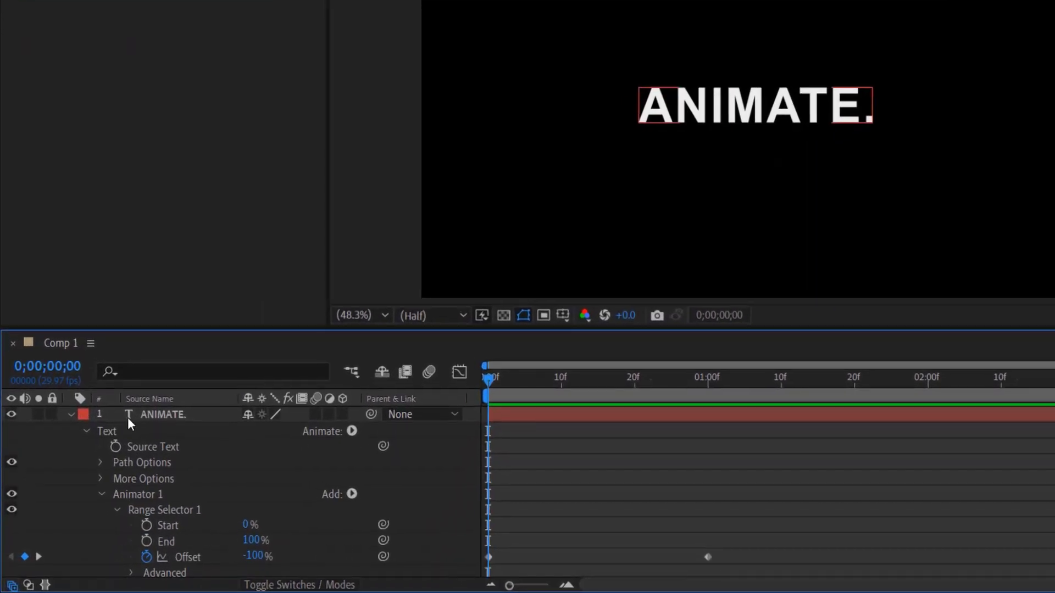
- Show only the ANIMATE. layer's Scale property and enable its stopwatch
click(70, 414)
click(217, 416)
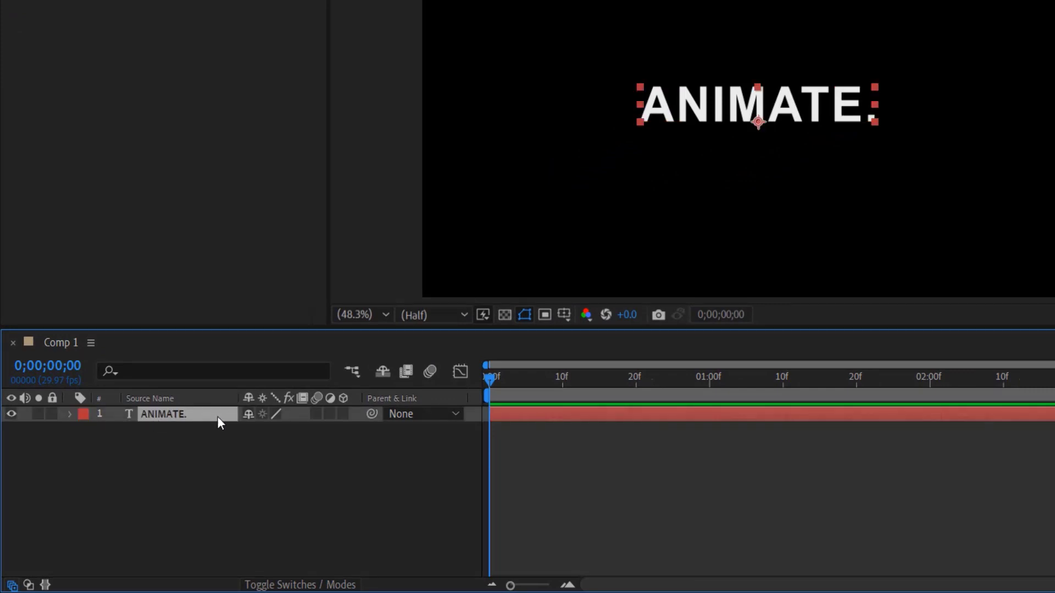
key(s)
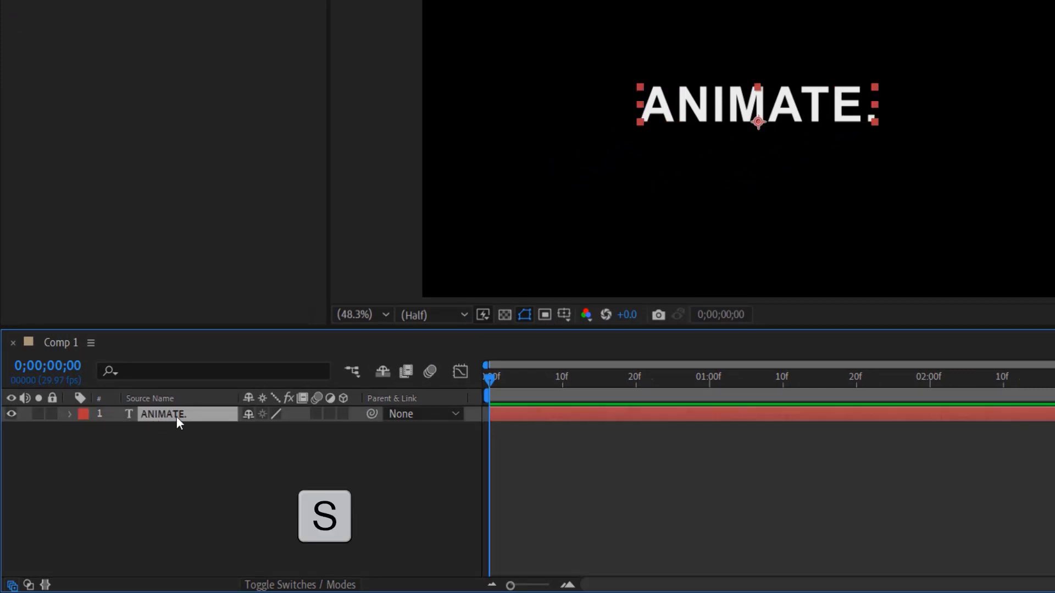
key(s)
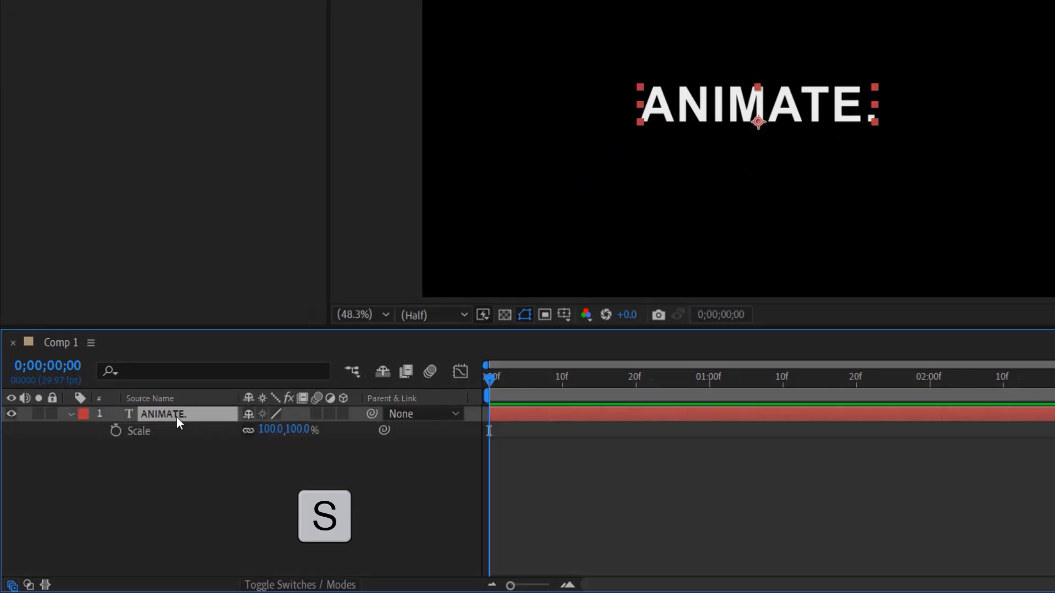
click(117, 429)
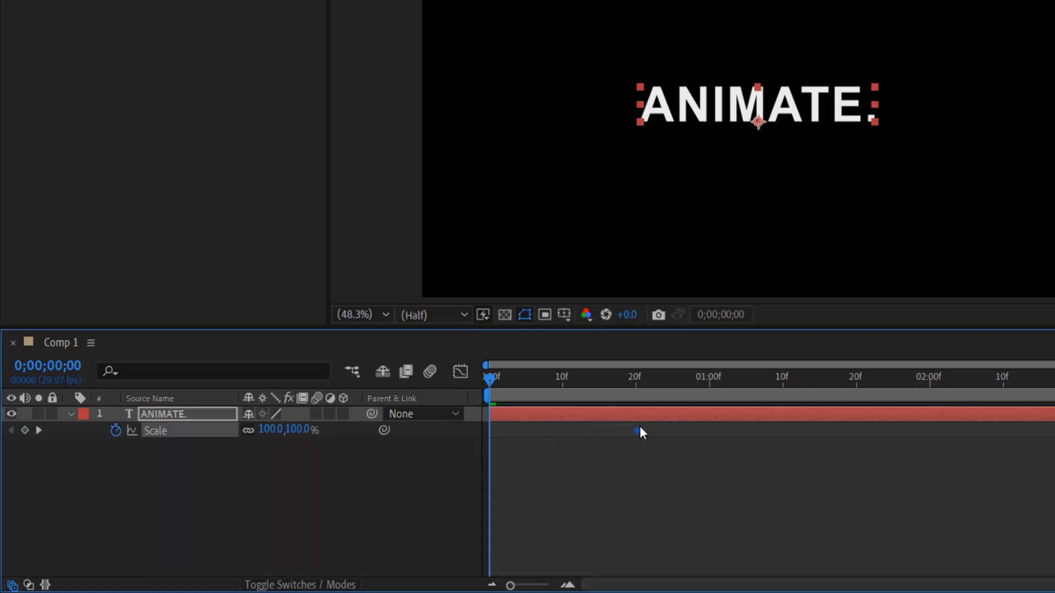
- Keyframe Scale at 90% at 20f and 100% at 1;20
click(632, 378)
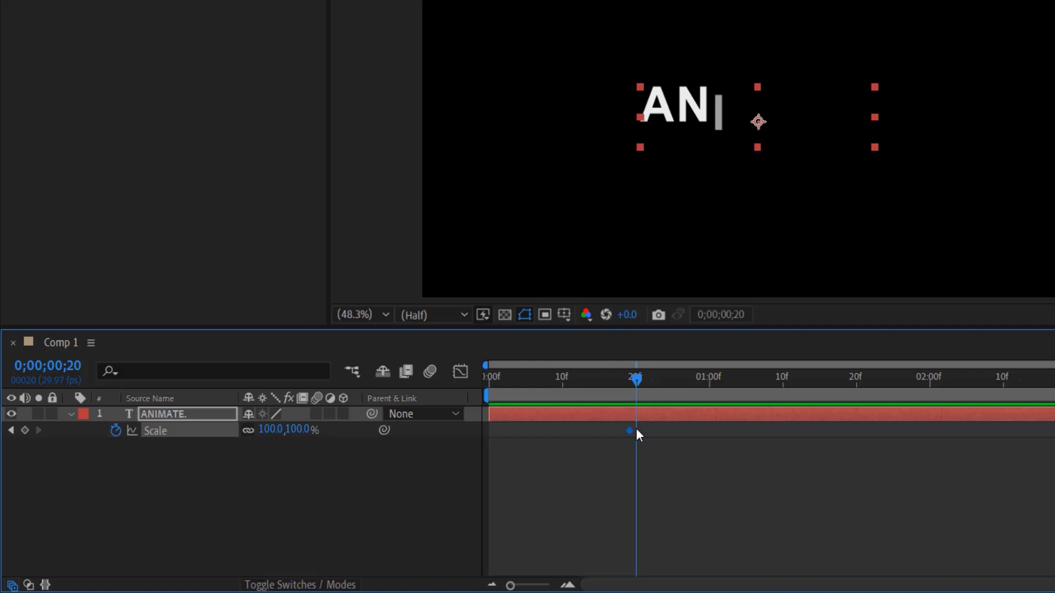
click(297, 429)
text(90)
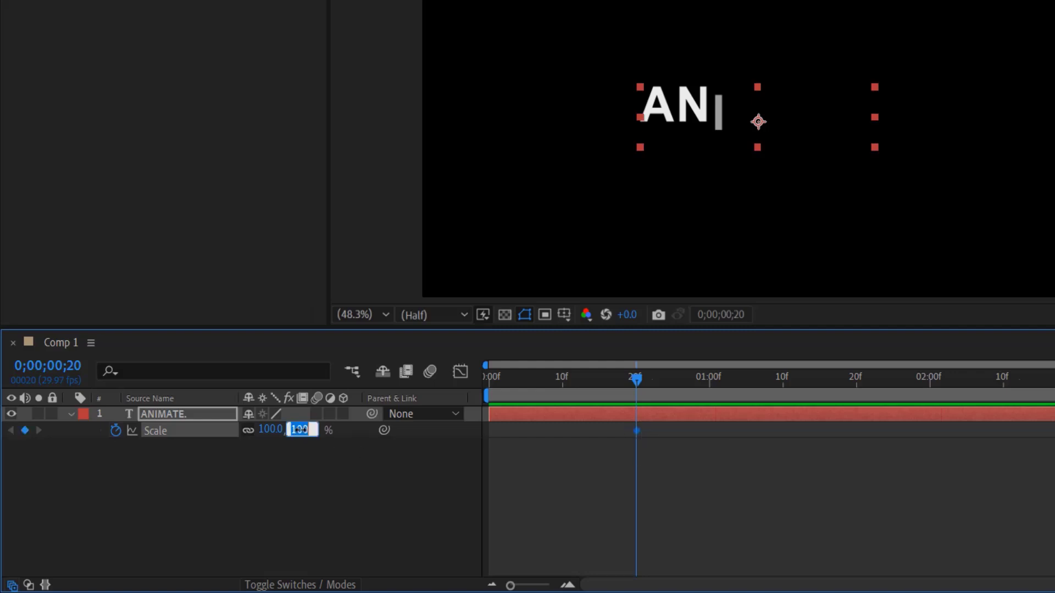
click(390, 484)
click(854, 383)
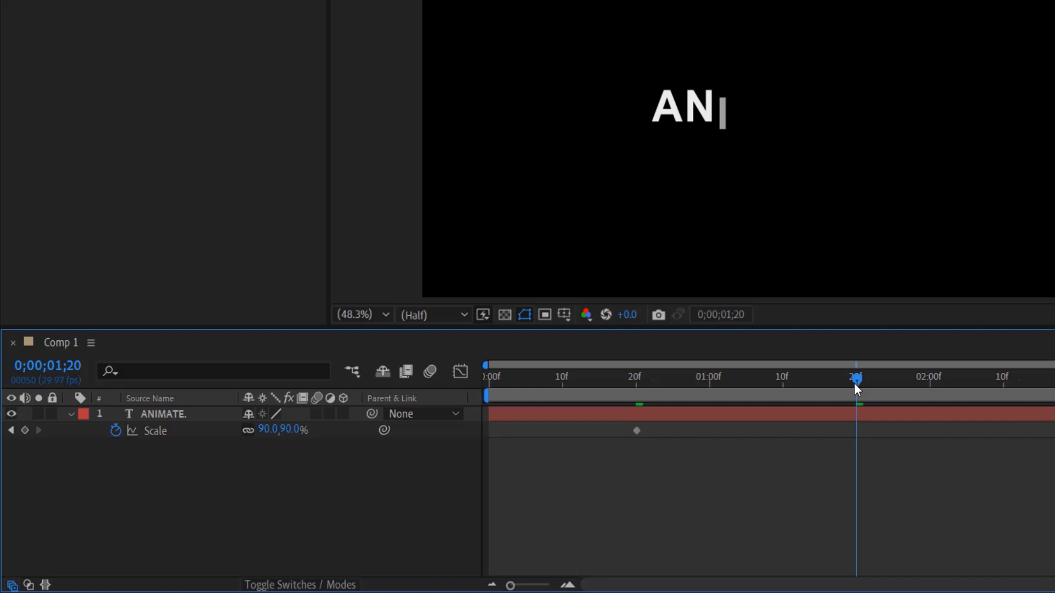
click(267, 429)
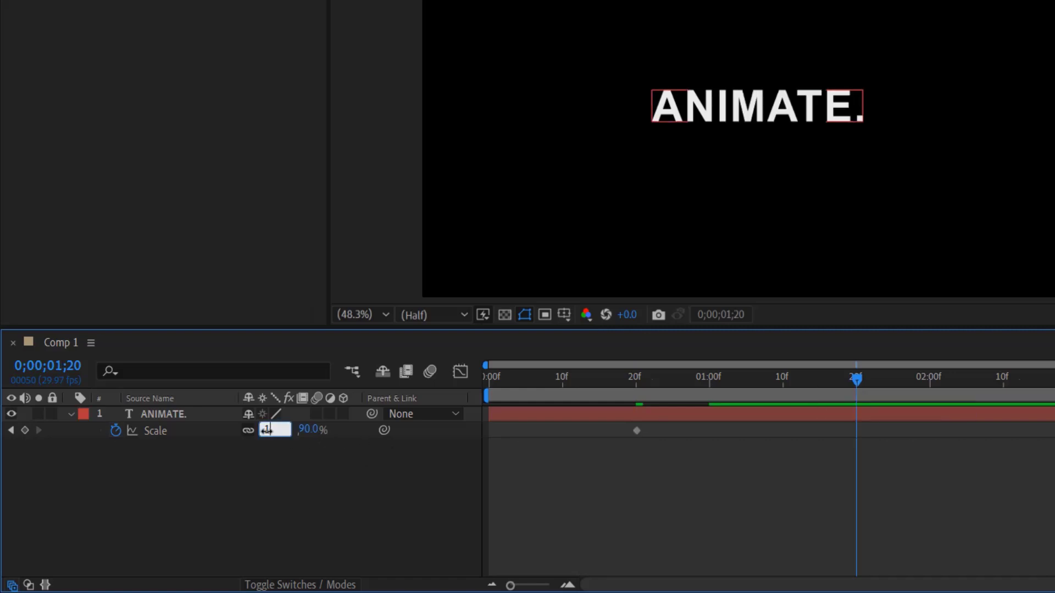
click(324, 488)
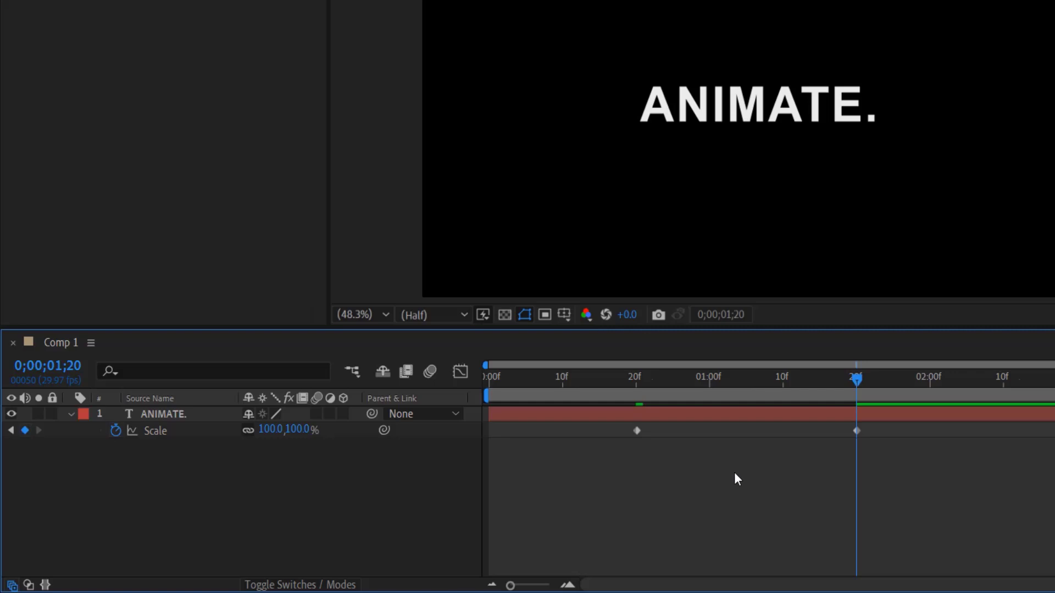
- Apply Easy Ease to both Scale keyframes
drag(872, 425, 618, 443)
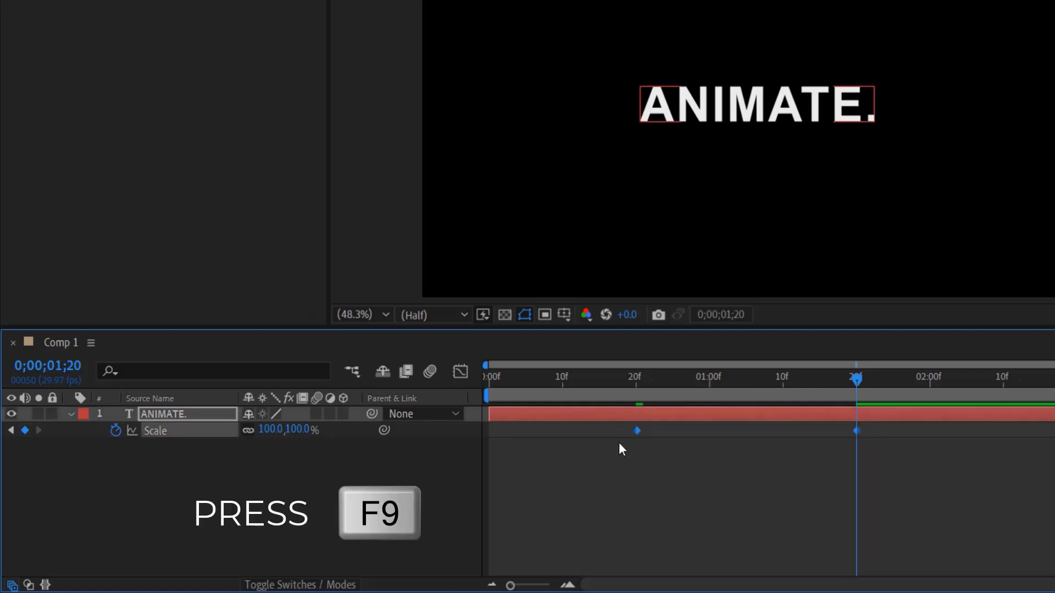
right_click(637, 430)
mouse_move(592, 420)
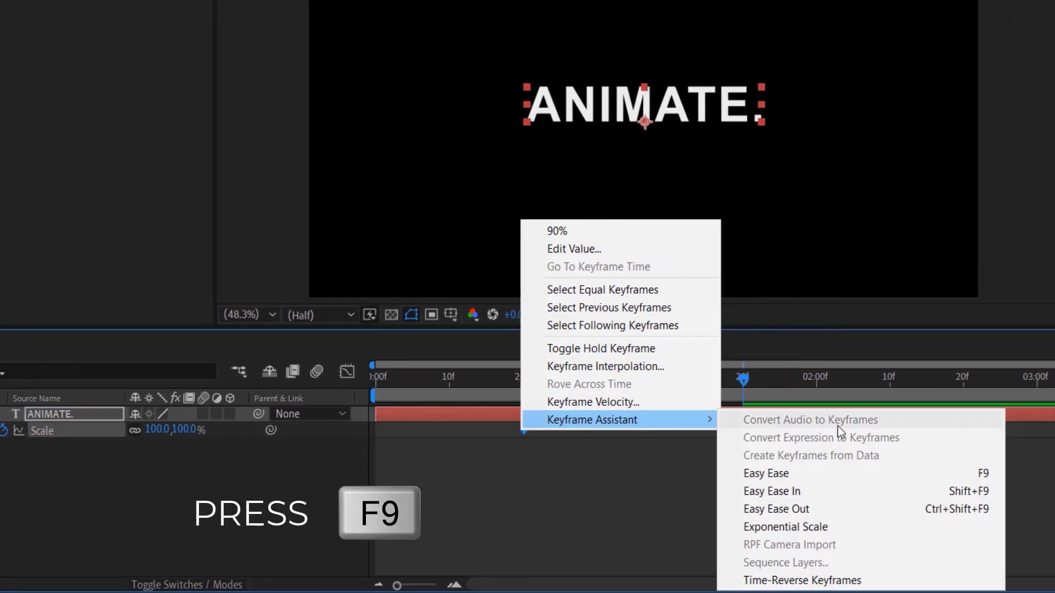
click(819, 474)
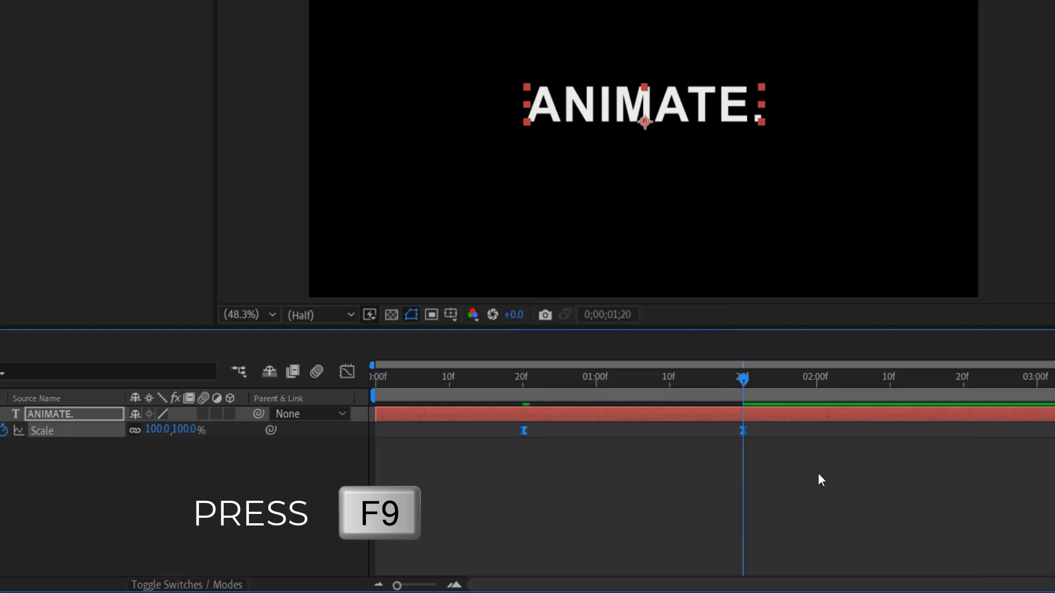
- Open the Graph Editor's speed graph and select both Scale keyframes
click(347, 374)
click(631, 567)
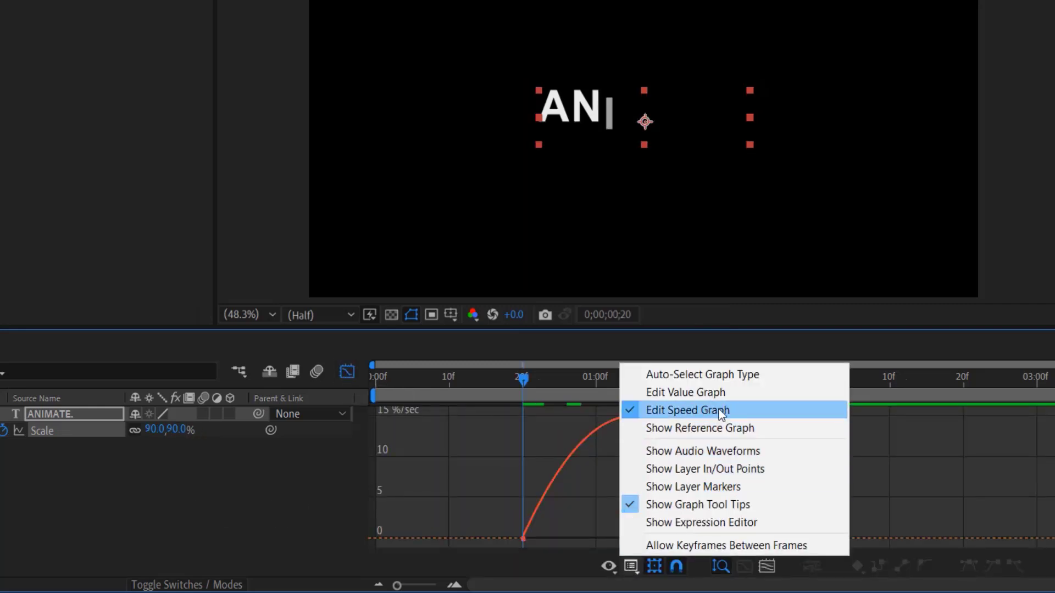
click(580, 508)
drag(479, 476, 824, 547)
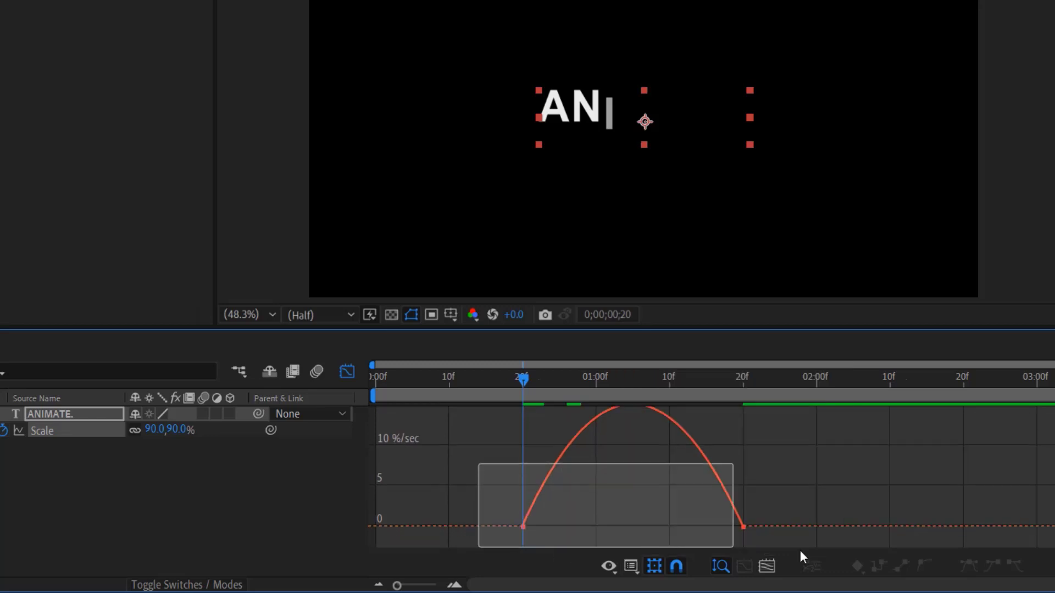
- Raise both keyframes' ease influence to about 91%, then return to the layer timeline
click(633, 378)
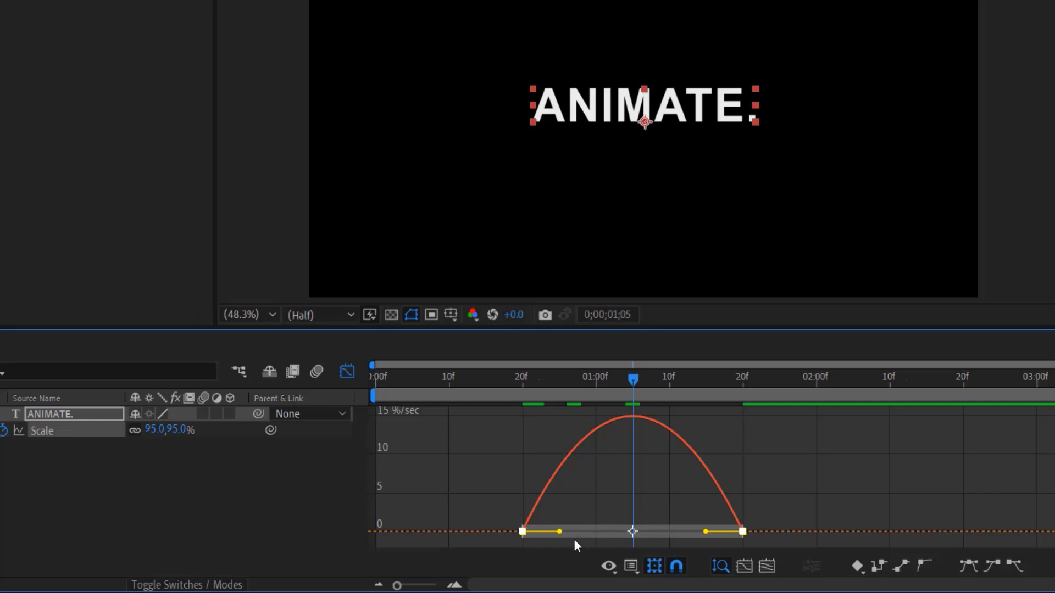
drag(572, 529, 625, 529)
drag(705, 531, 645, 534)
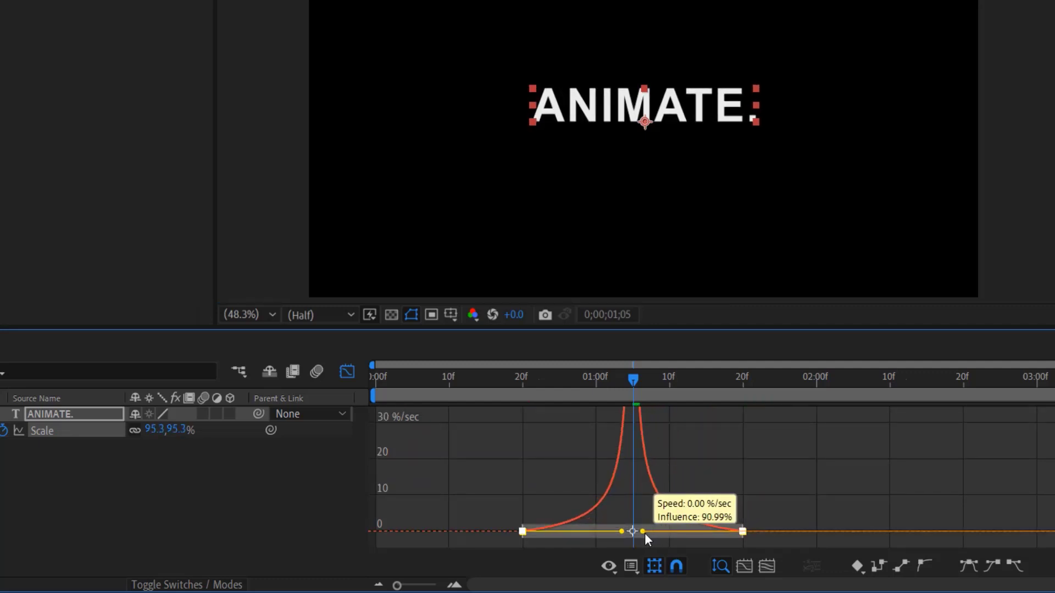
click(347, 371)
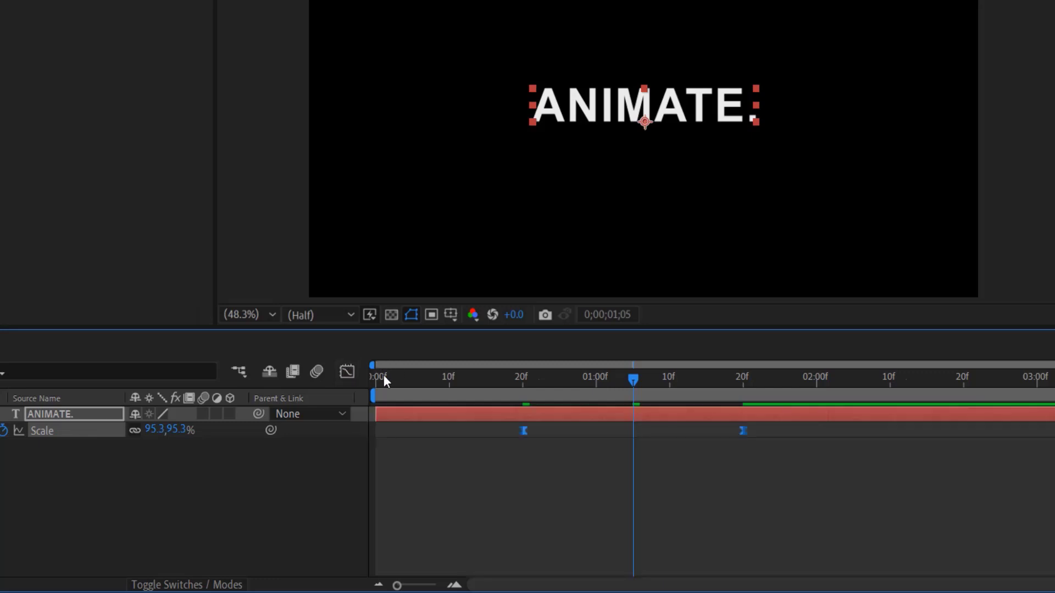
click(379, 378)
key(space)
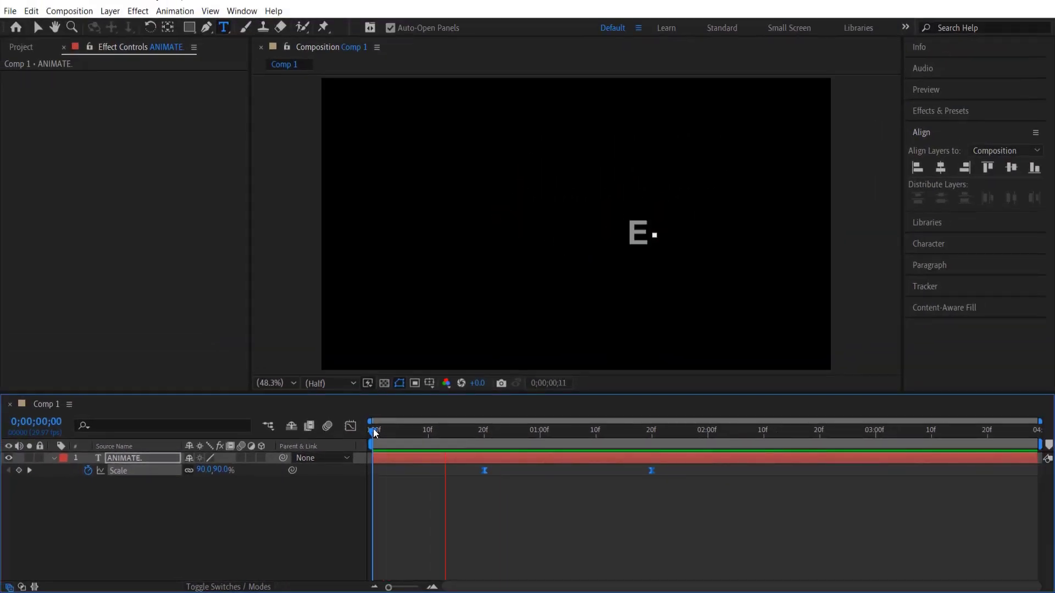